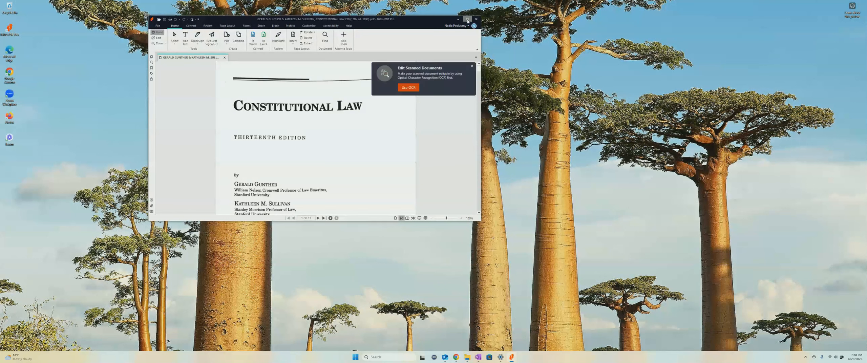
Dismiss the scanned-document notice, find the OCR tool by name and add it to the favorite tools.
left_click(472, 67)
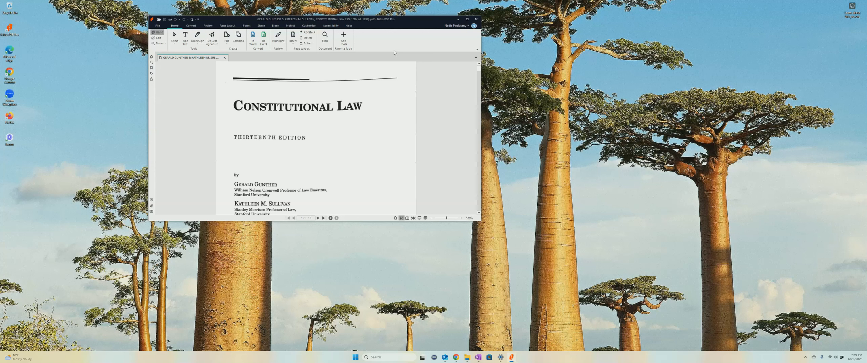
left_click(343, 39)
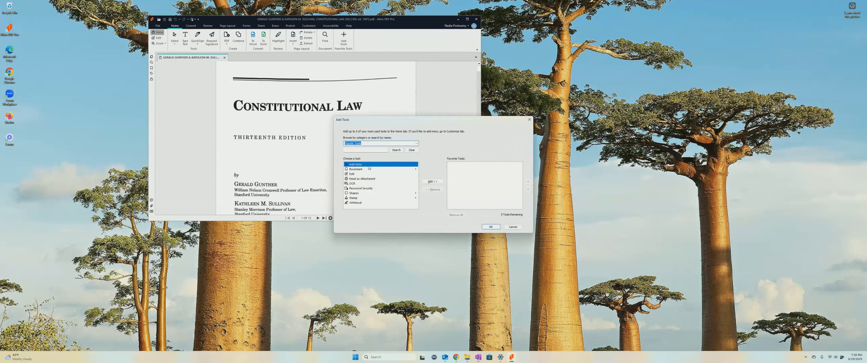
left_click(354, 151)
type("OCR")
key("Return")
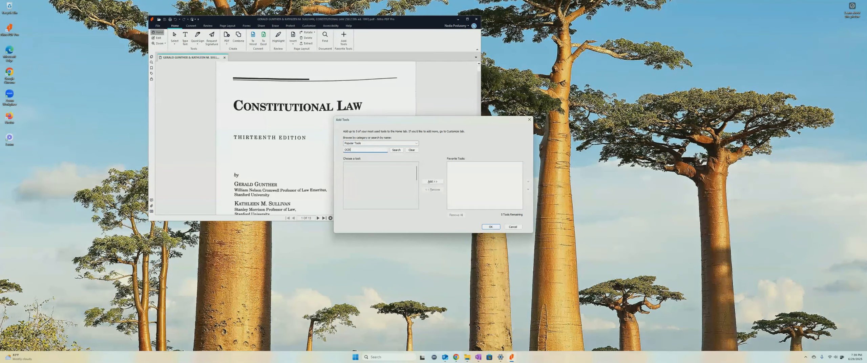
left_click(353, 165)
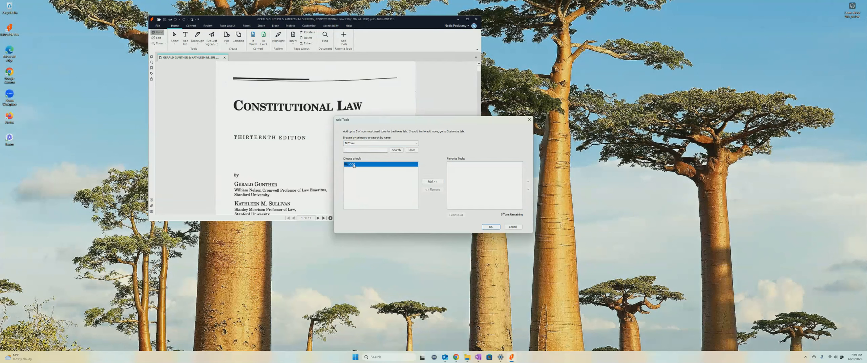
left_click(433, 182)
Find the Highlight and Underline tools by name and add both to the favorite tools.
left_click(356, 150)
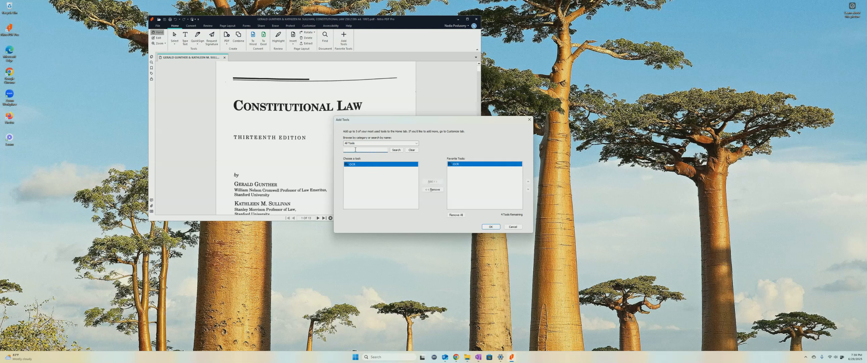
type("Highlight")
left_click(362, 165)
left_click(432, 182)
left_click(356, 149)
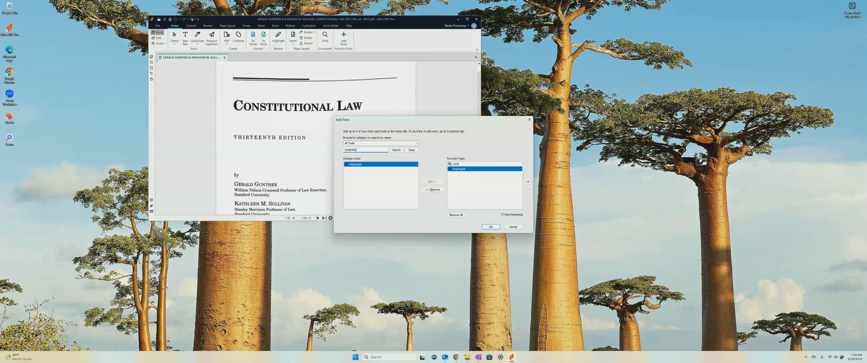
key("Return")
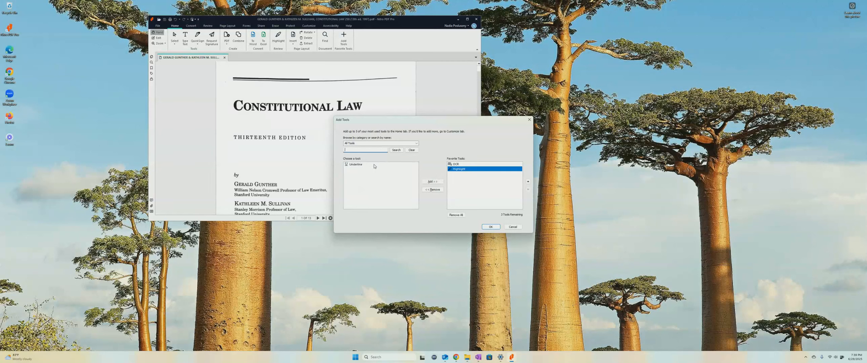
left_click(372, 164)
left_click(429, 182)
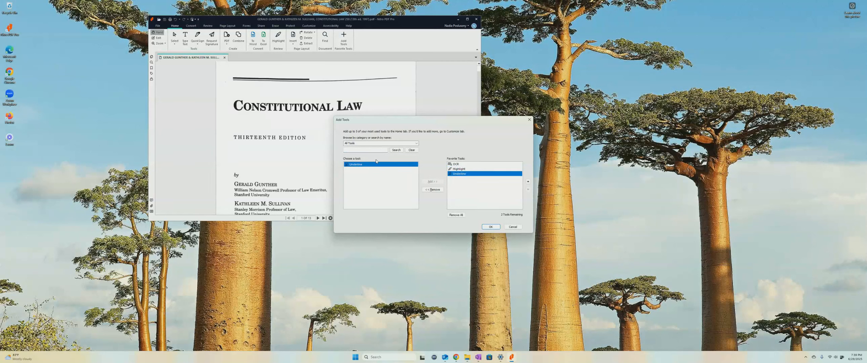
Add the Text Box and Shapes tools to the favorite tools and save the selection.
left_click(358, 151)
key("Return")
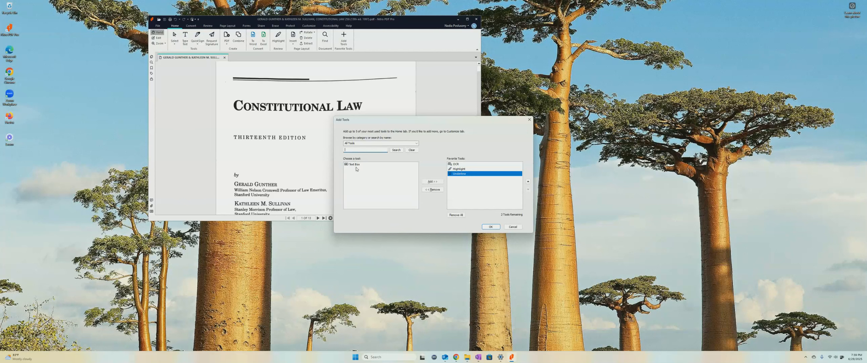
left_click(373, 164)
left_click(429, 183)
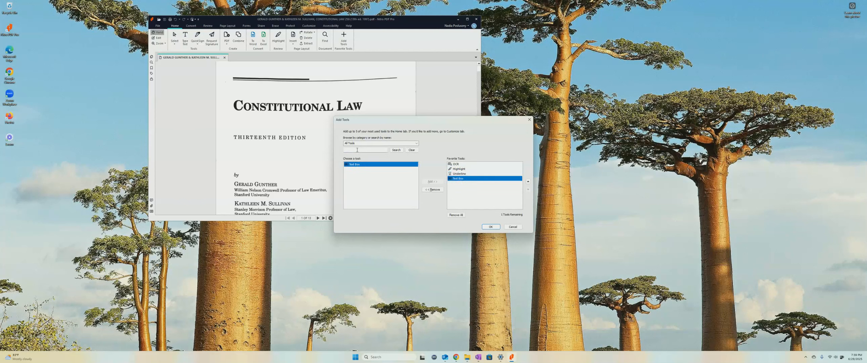
left_click(358, 150)
key("Return")
left_click(437, 185)
left_click(491, 227)
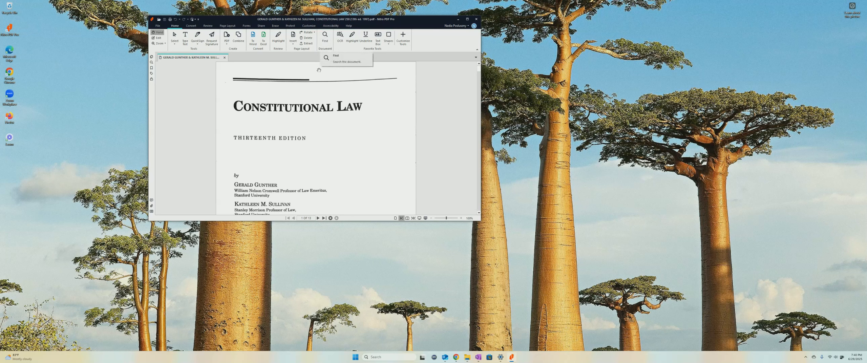
Search the scanned document for "Law", and close the search pane.
left_click(325, 38)
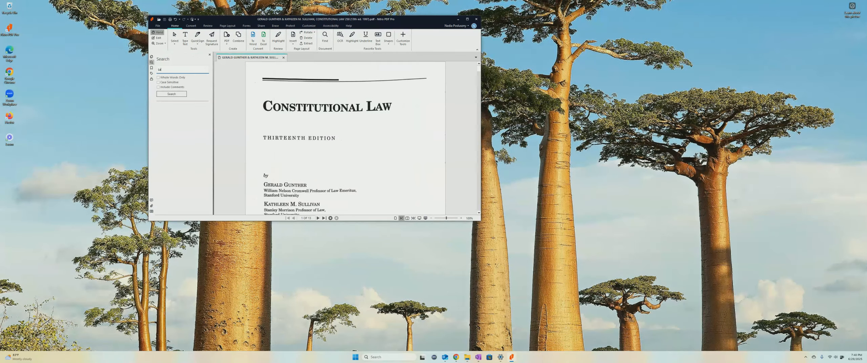
type("Law")
key("Return")
left_click(210, 55)
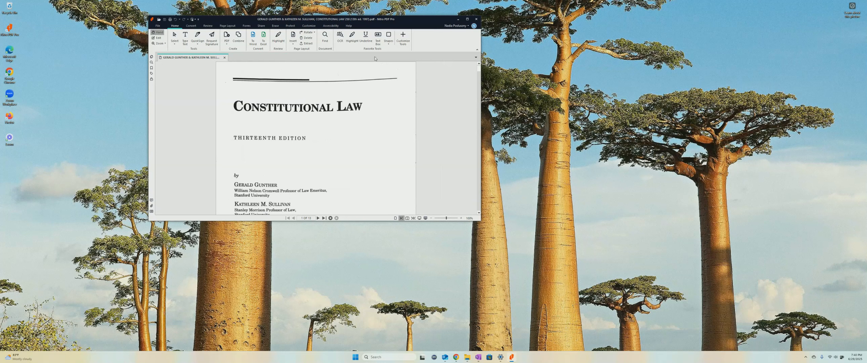
Run OCR on the scanned document with the Make Searchable option, and maximize the PDF window.
left_click(340, 37)
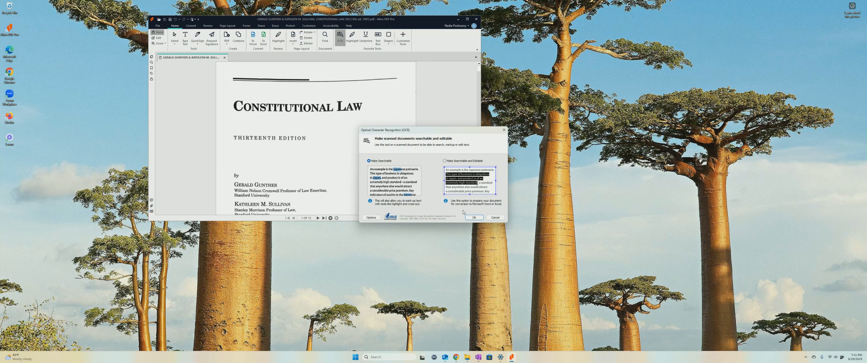
left_click(480, 220)
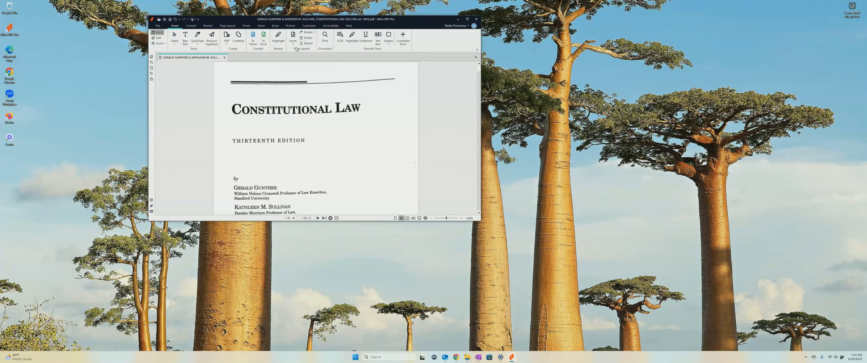
left_click(468, 19)
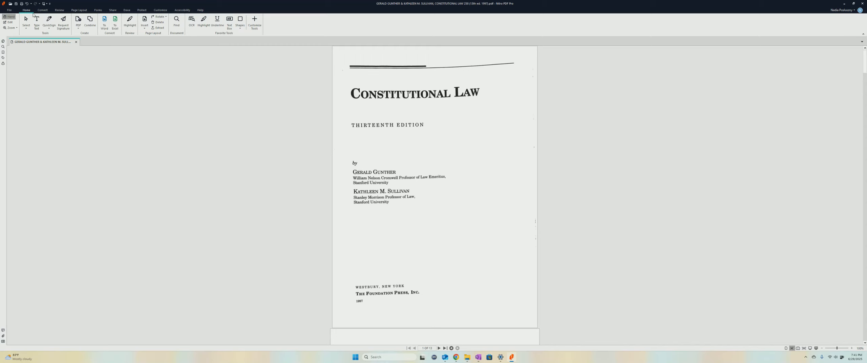
Search the document for "Law" and go to the first page 2 match, "of Law Harvard University".
left_click(179, 26)
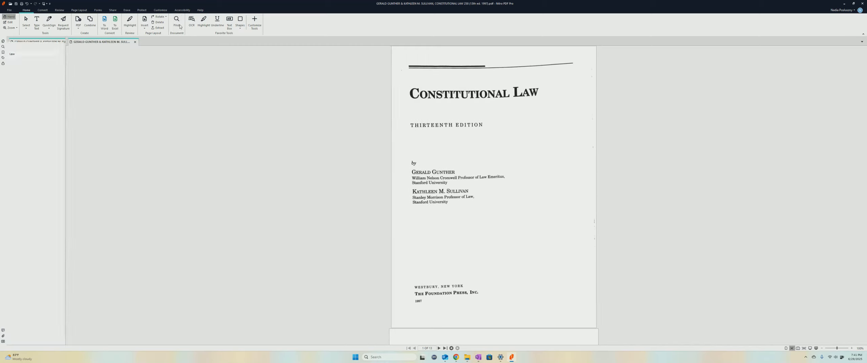
key("Return")
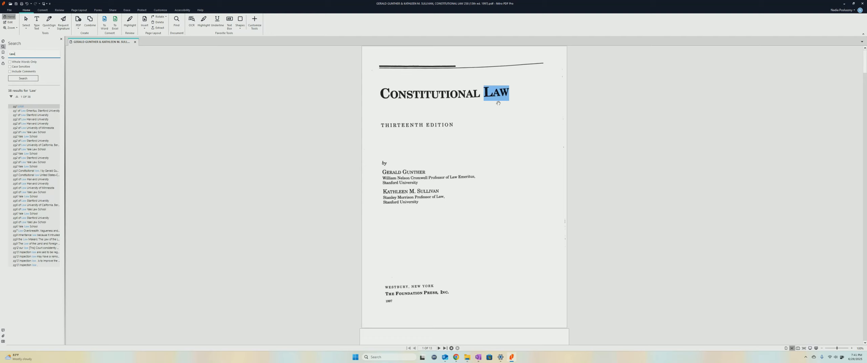
left_click(38, 120)
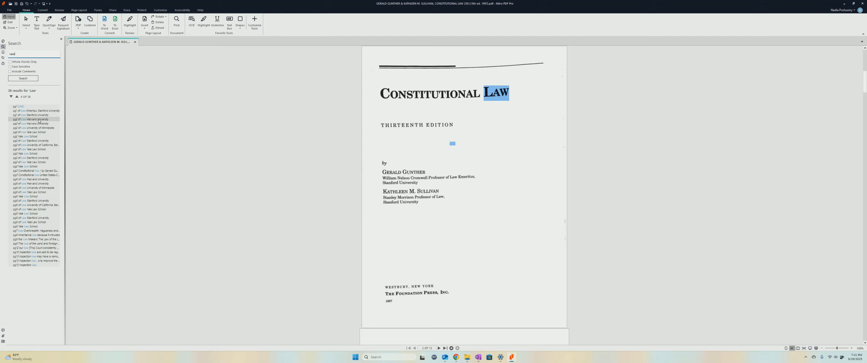
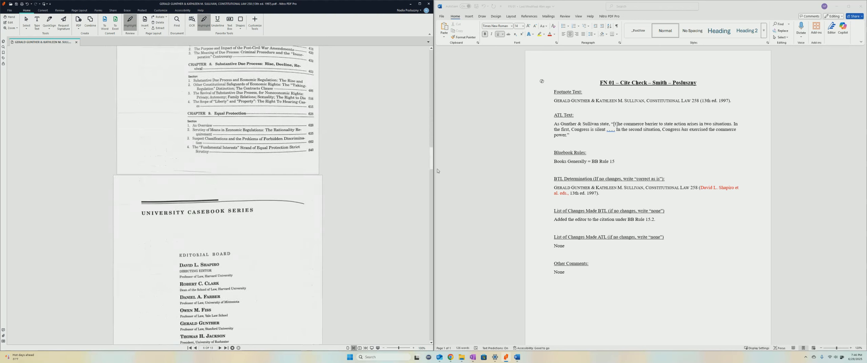
Go to the Chapter 5 opening page and highlight its printed page number 258.
scroll(432, 171, "down", 3)
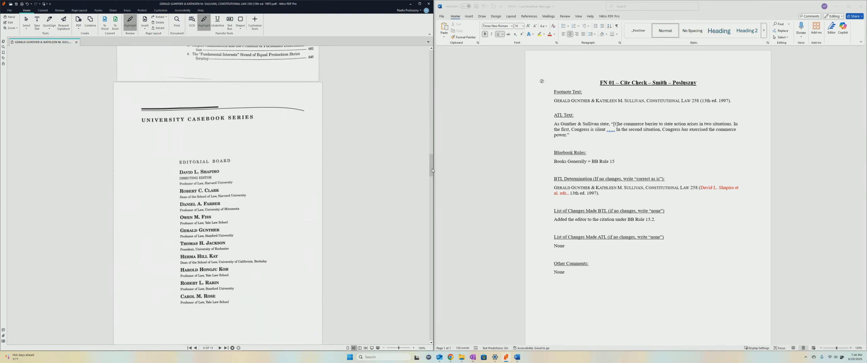
left_click_drag(432, 170, 412, 263)
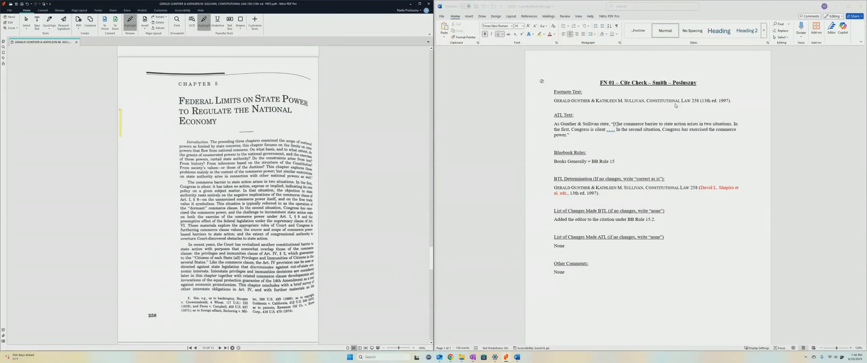
scroll(158, 238, "down", 1)
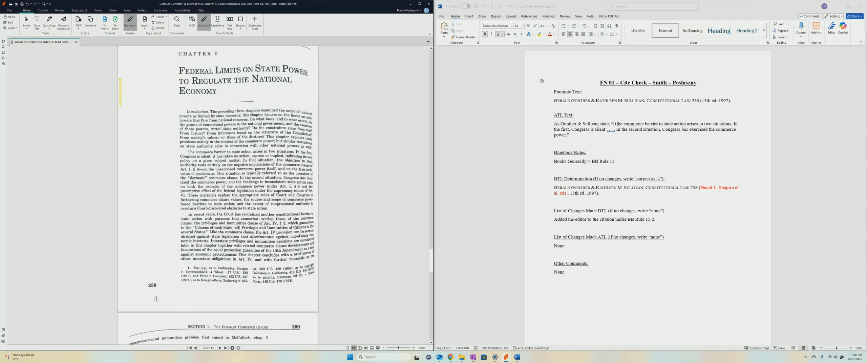
left_click_drag(158, 286, 159, 287)
Underline the quoted passages from "The commerce barrier" to "Congress is silent" and from "In the second situation" to "the commerce power".
left_click(219, 24)
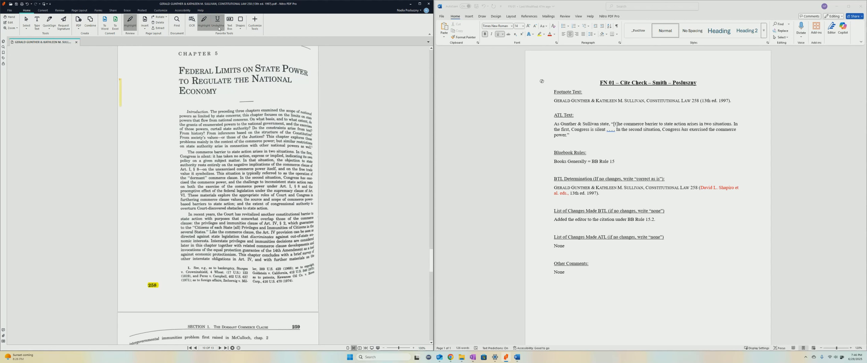
scroll(194, 166, "up", 3)
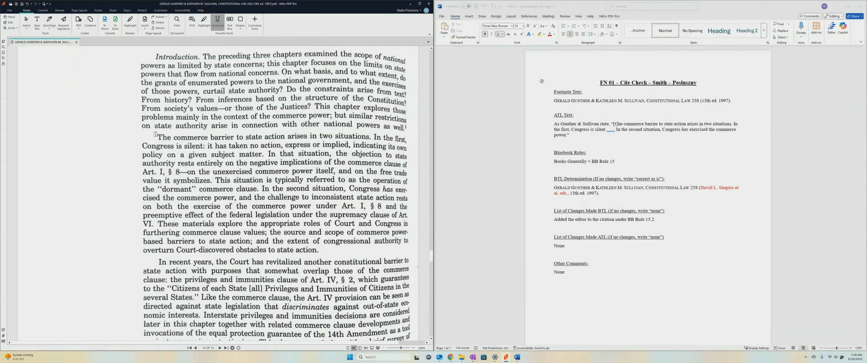
left_click_drag(157, 137, 408, 139)
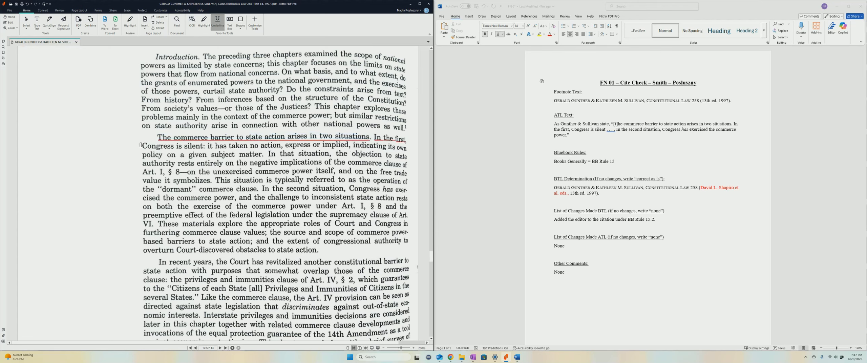
left_click_drag(141, 145, 201, 149)
mouse_move(260, 186)
left_mouse_down()
mouse_move(410, 198)
mouse_move(142, 195)
mouse_move(228, 200)
left_mouse_up()
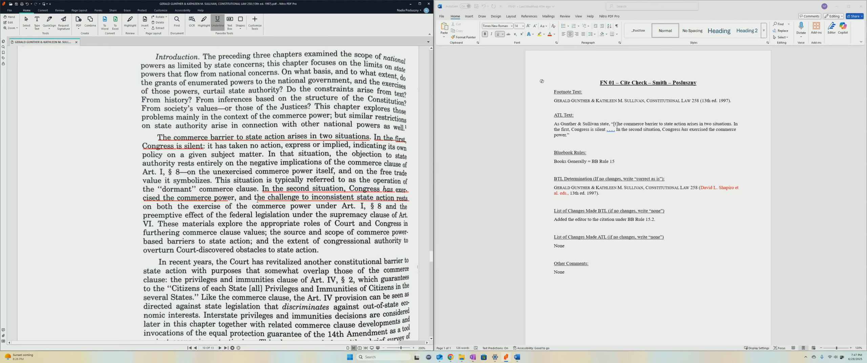
key("Delete")
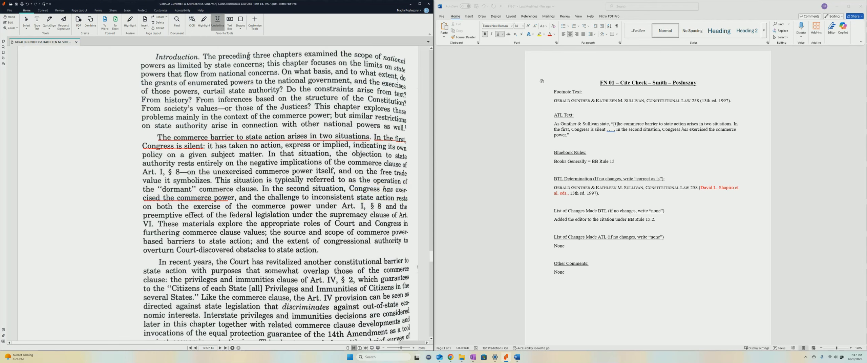
left_click_drag(267, 187, 410, 191)
Highlight the underlined passages about the commerce barrier, Congress being silent, and Congress having exercised the commerce power.
left_click(204, 22)
left_click_drag(152, 134, 408, 139)
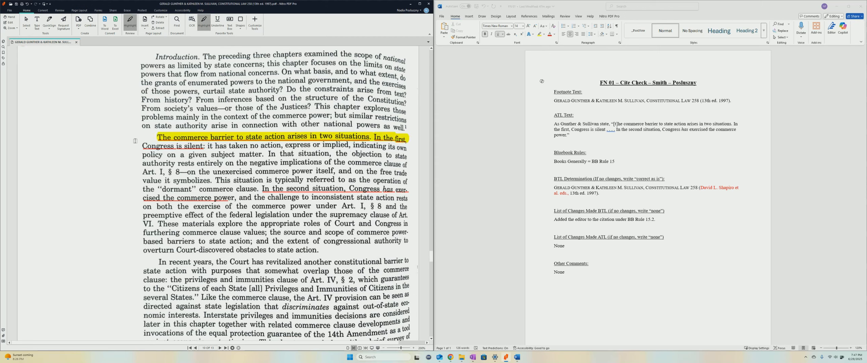
left_click_drag(135, 142, 207, 149)
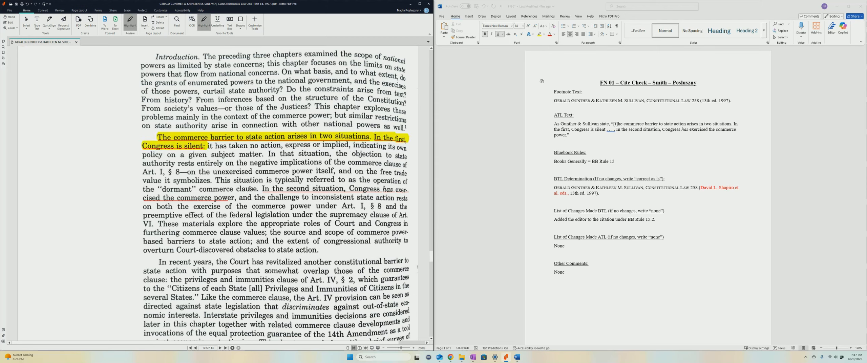
left_click_drag(254, 189, 237, 200)
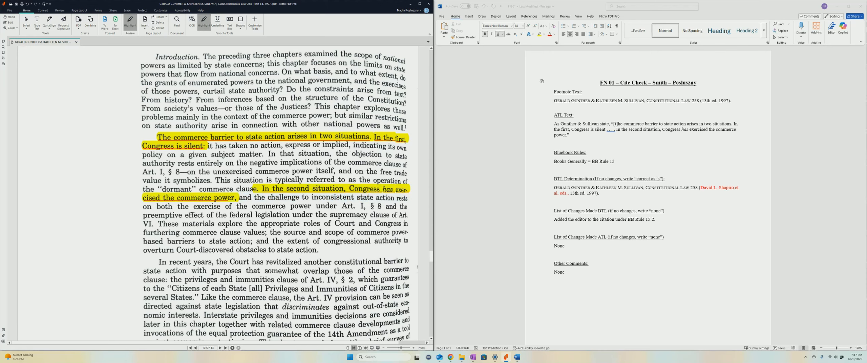
Add a text box in the margin beside the highlighted quote reading "FN 01: Substantiates the ATL because it is a direct quote.".
scroll(231, 276, "down", 3, "ctrl")
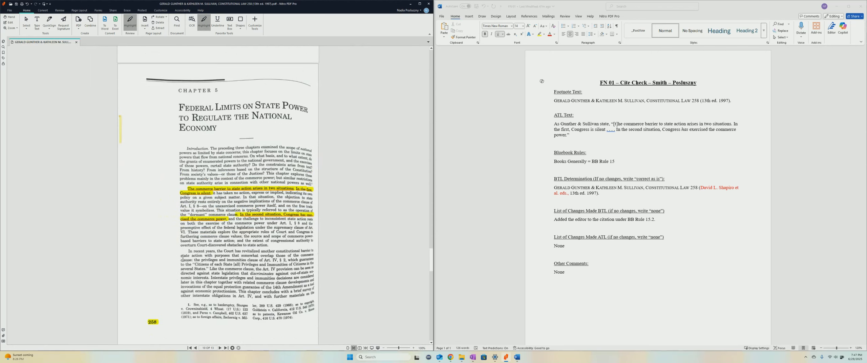
scroll(158, 198, "up", 1, "ctrl")
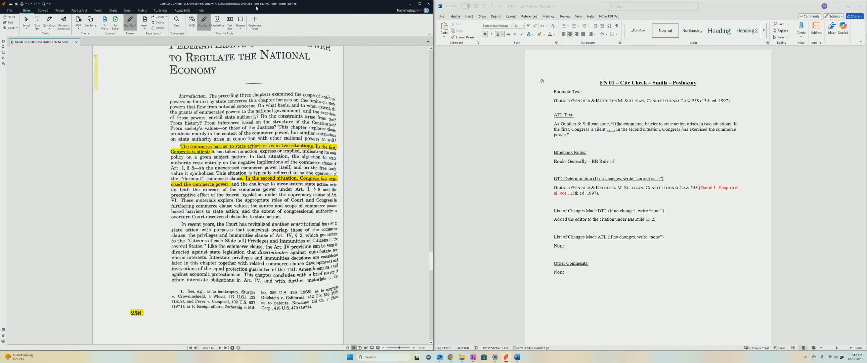
left_click(231, 23)
left_click_drag(105, 138, 164, 211)
type("FNN")
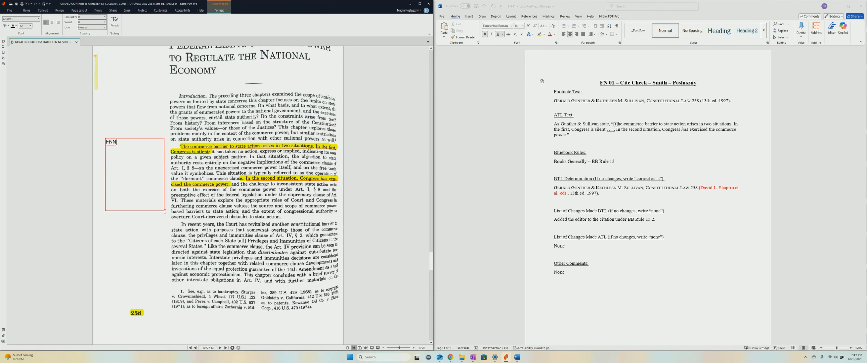
type(" 01: Substantiates the ATL becaus")
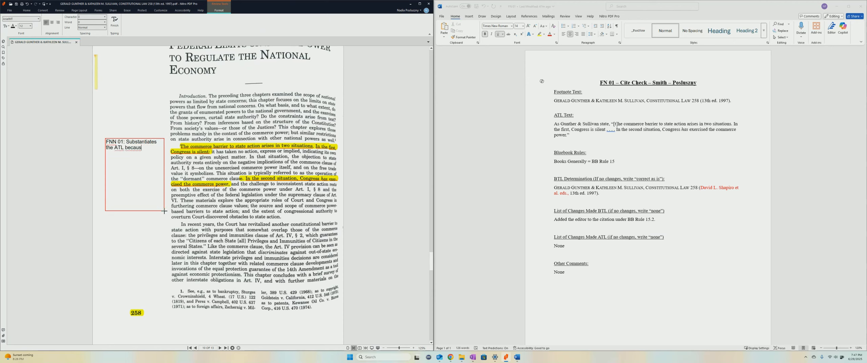
type("e it is a direct quot")
key("BackSpace")
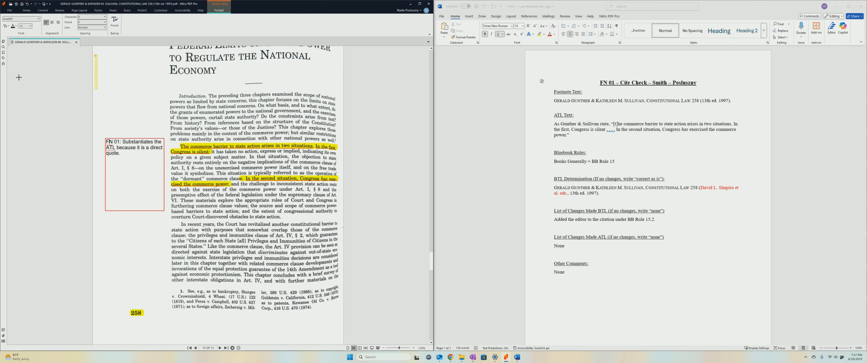
Shrink the FN 01 margin note to fit its three lines of text and centre it beside the two highlighted passages.
left_click(30, 11)
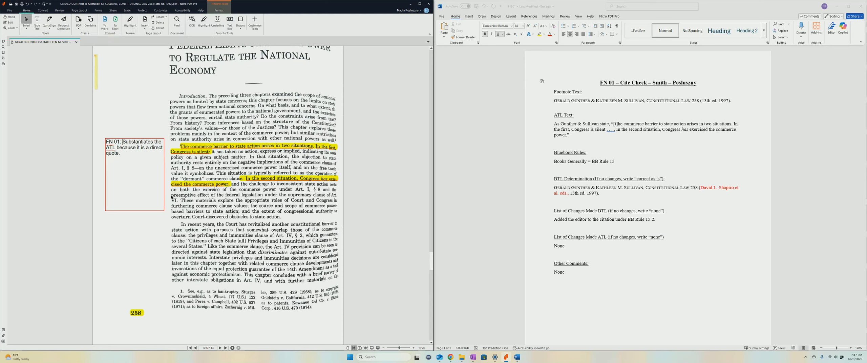
left_click(168, 218)
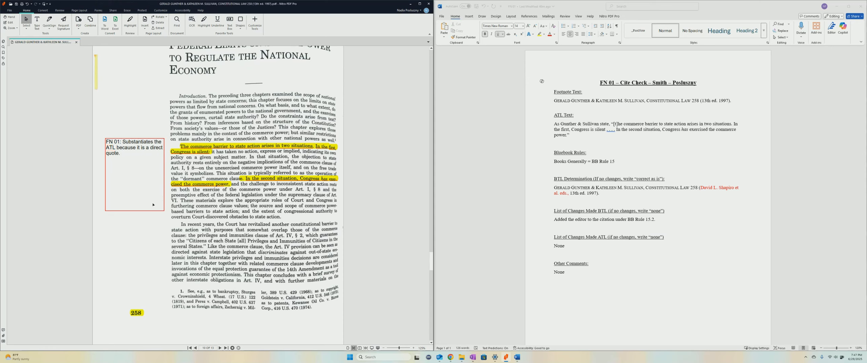
left_click_drag(133, 210, 147, 178)
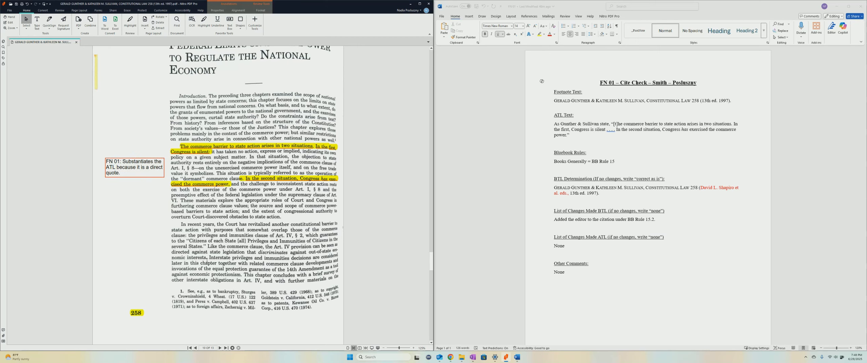
Check the pages after printed page 258, return to the title page, and show the page thumbnails in two columns.
scroll(136, 228, "down", 1)
scroll(142, 250, "down", 2)
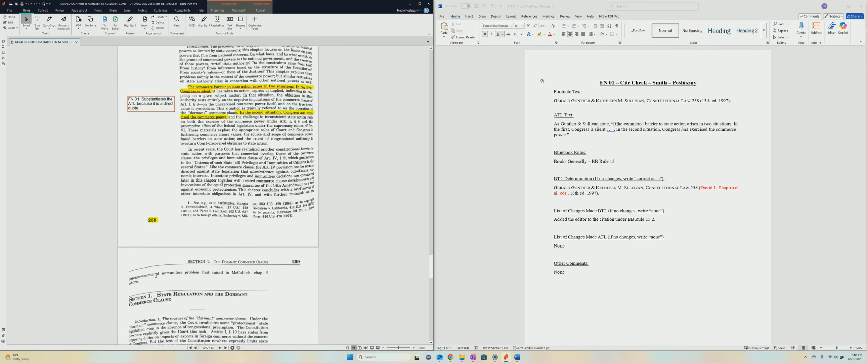
scroll(156, 276, "down", 15)
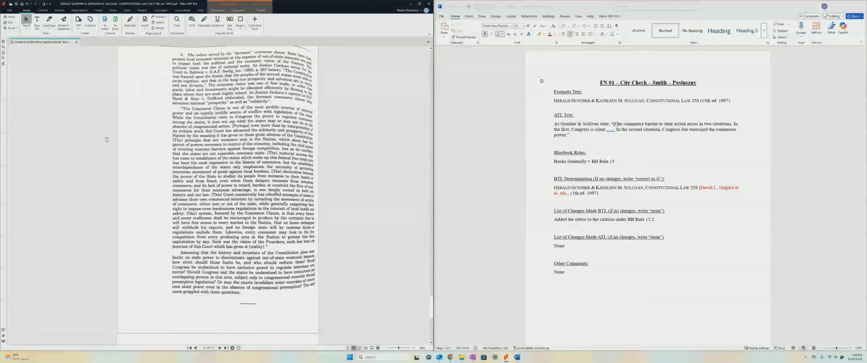
scroll(106, 139, "up", 4)
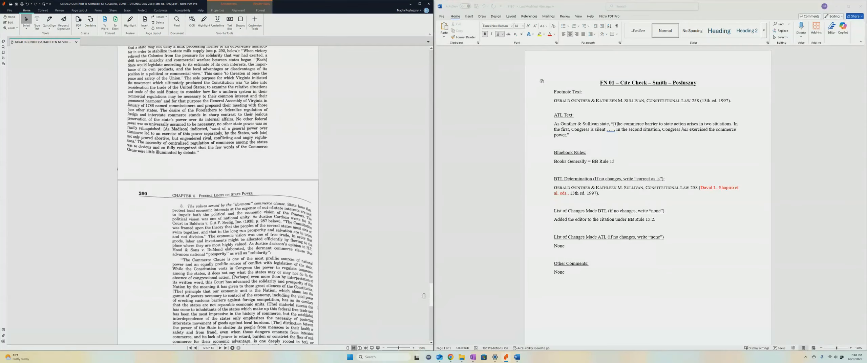
left_click_drag(432, 295, 433, 57)
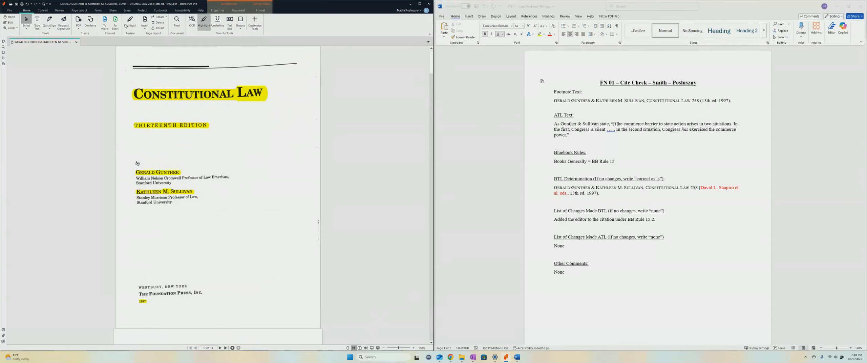
left_click(3, 41)
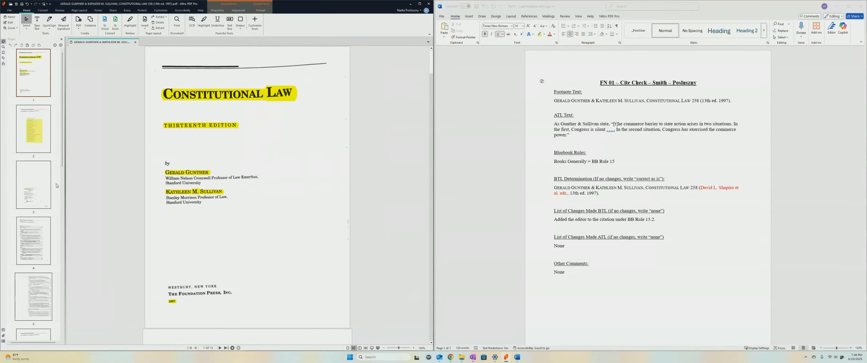
left_click_drag(64, 224, 130, 227)
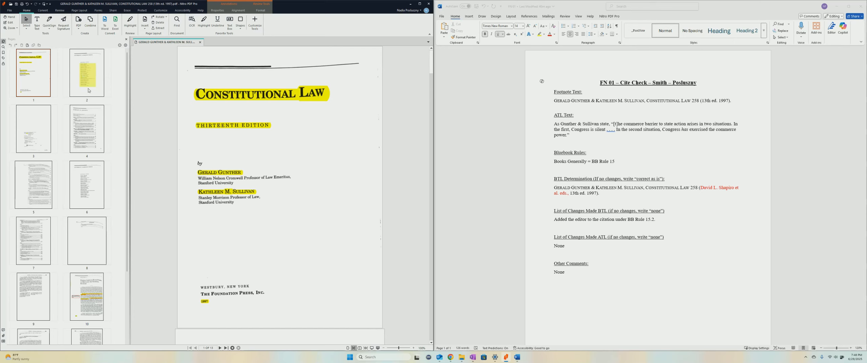
Delete page 6, the unannotated duplicate of the Editorial Board page.
left_click(88, 182)
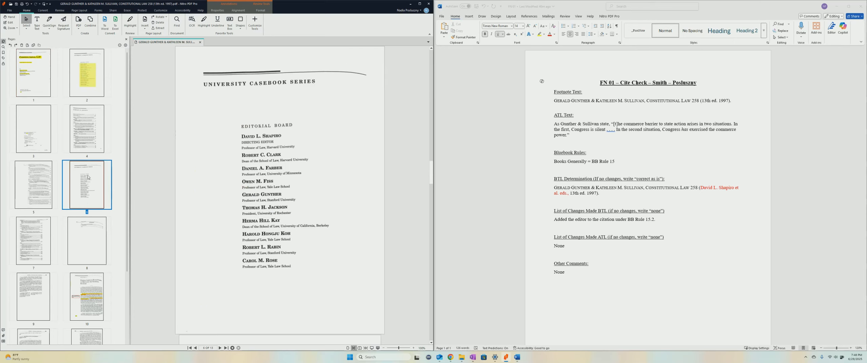
key("Delete")
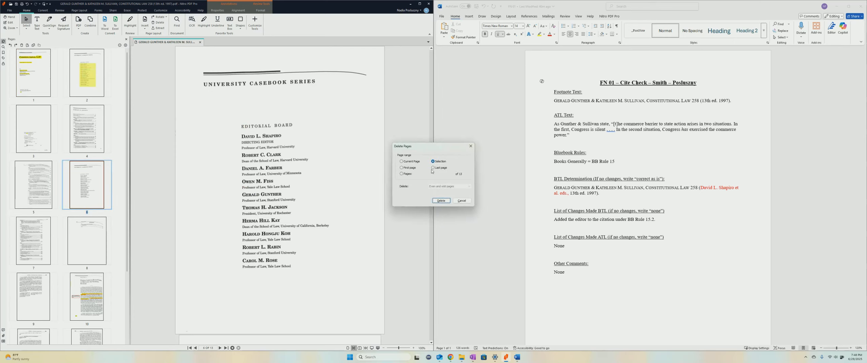
left_click(441, 200)
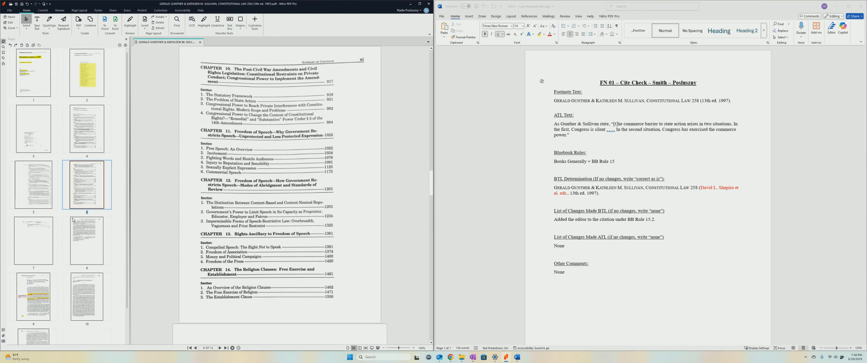
Delete the last two pages, 11 and 12 (printed 260 and 261), and go back to the title page.
scroll(73, 219, "down", 1)
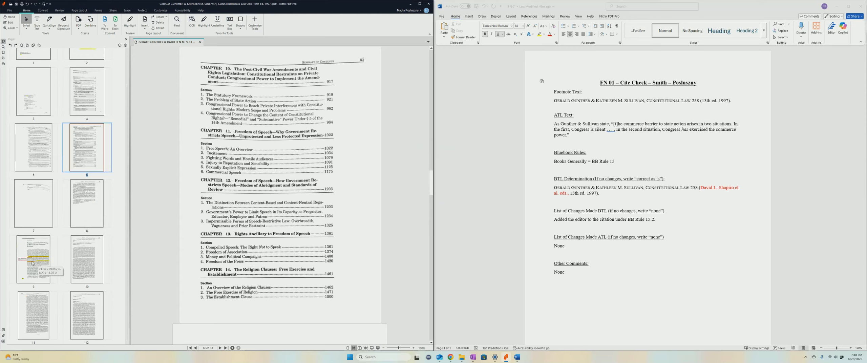
left_click(57, 320)
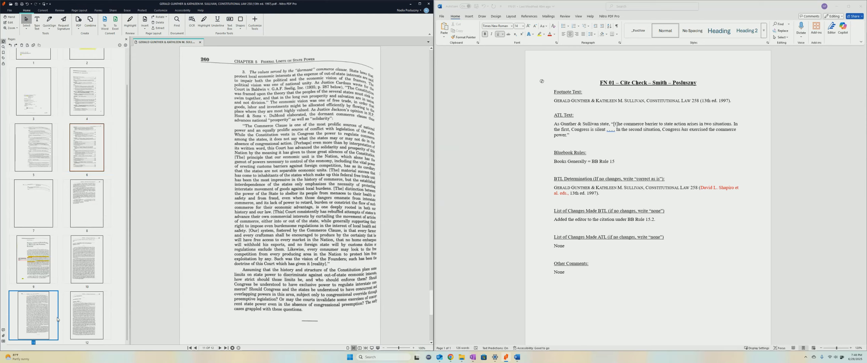
left_click(82, 327, "shift")
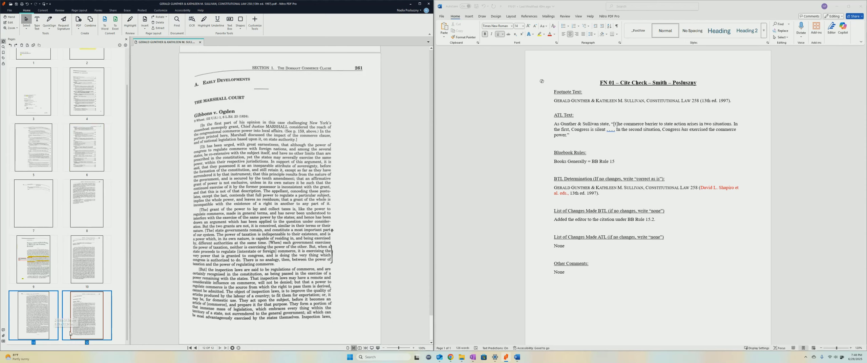
key("Delete")
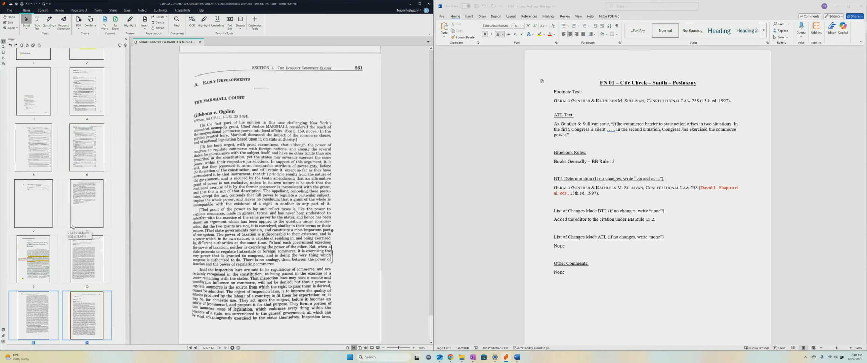
left_click(441, 201)
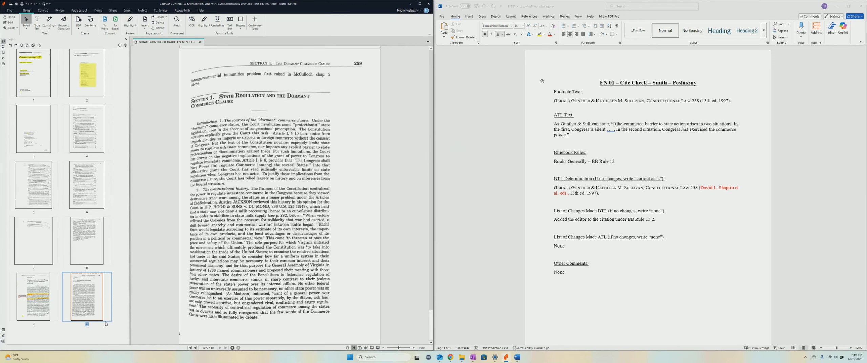
key("Home")
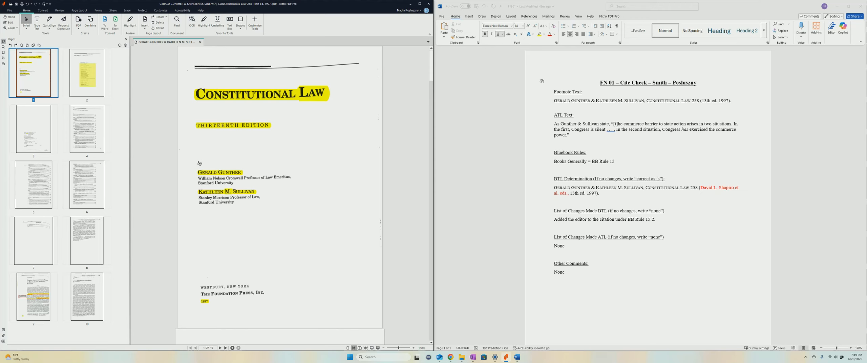
mouse_move(866, 98)
left_mouse_down()
mouse_move(532, 101)
mouse_move(547, 98)
left_mouse_up()
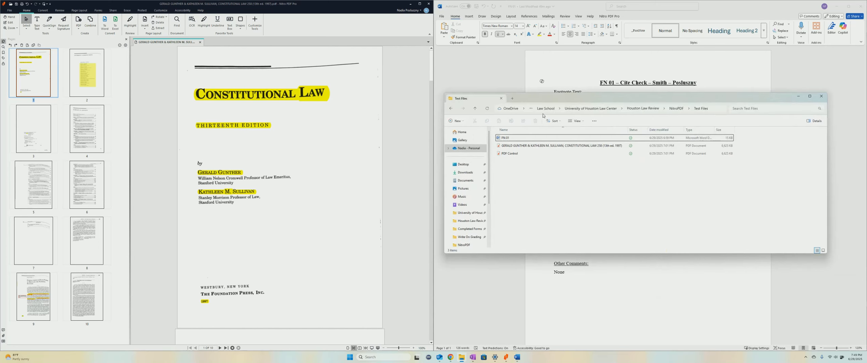
right_click(507, 140)
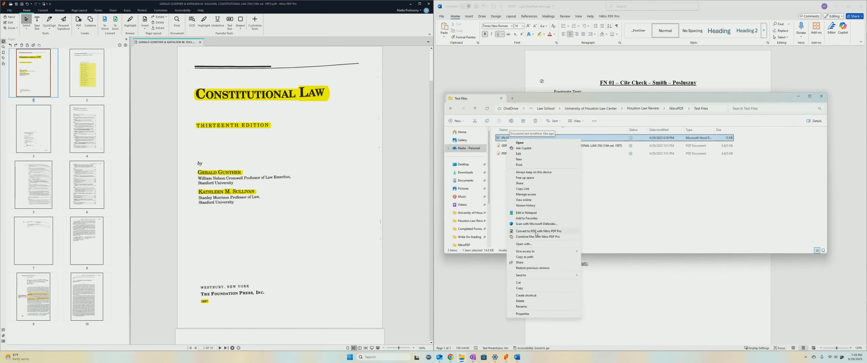
left_click(602, 230)
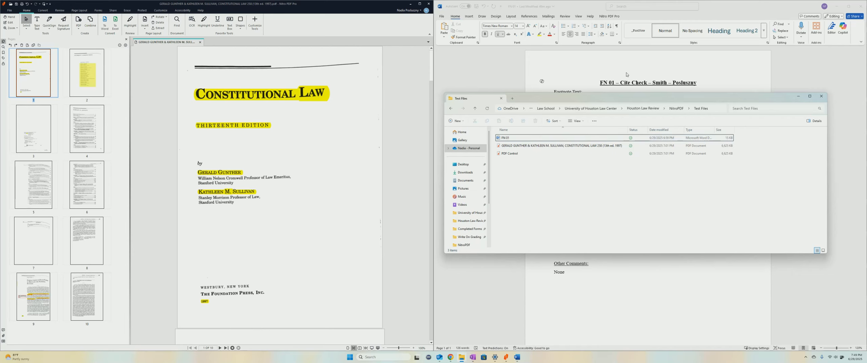
left_click(821, 97)
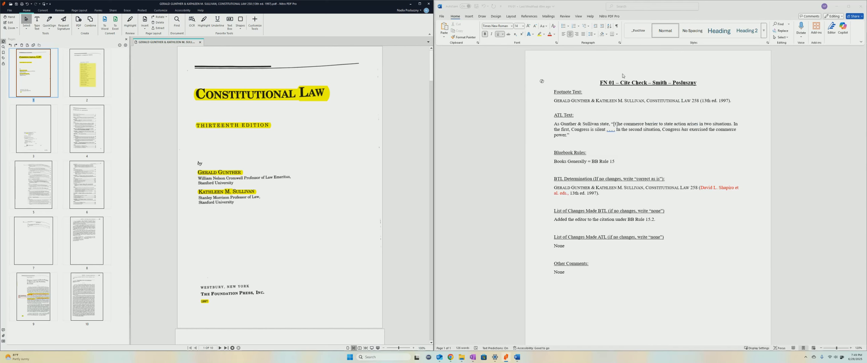
Save and close the FN 01 Word document, and convert the file from the Test Files folder to a PDF in Nitro PDF Pro.
left_click(477, 7)
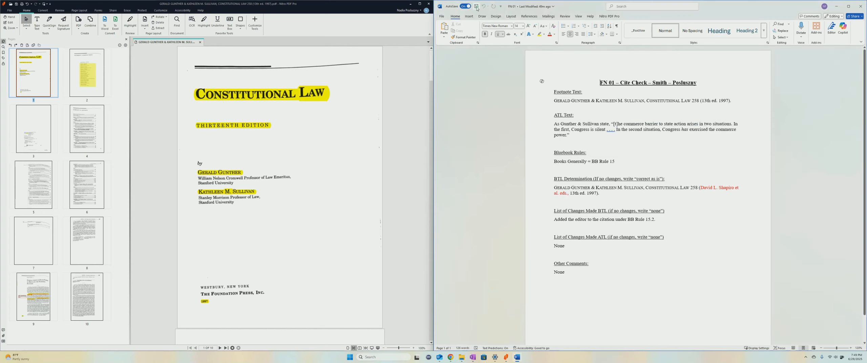
left_click(861, 6)
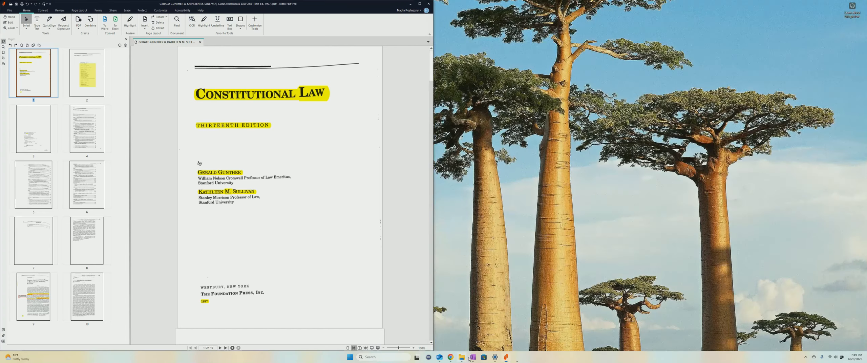
left_click(467, 358)
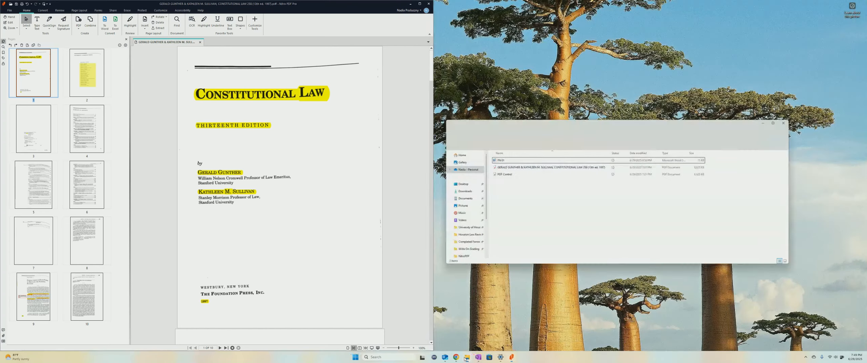
left_click(515, 139)
left_click_drag(515, 139, 470, 132)
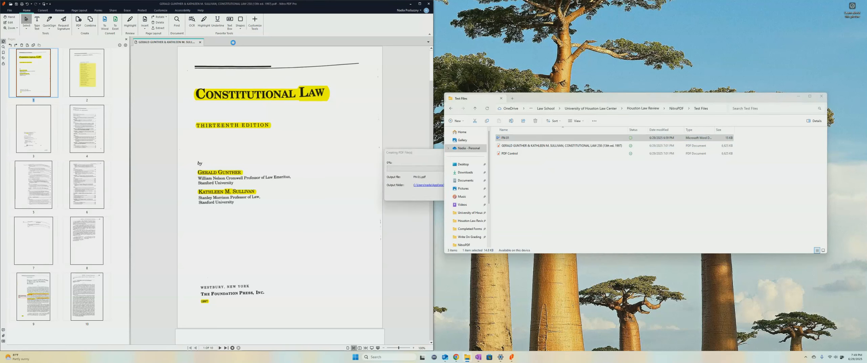
left_click(799, 97)
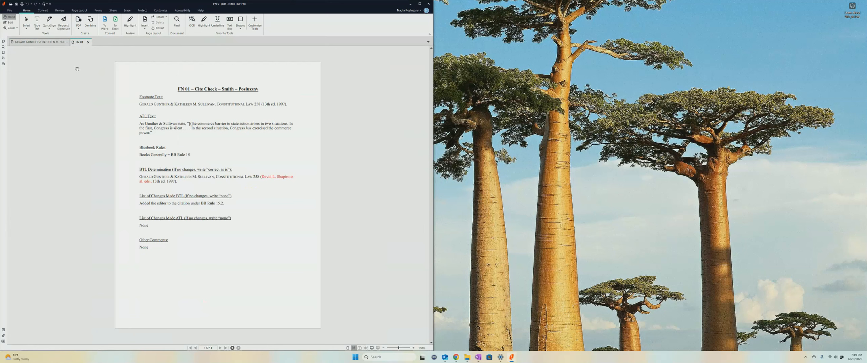
left_click(89, 24)
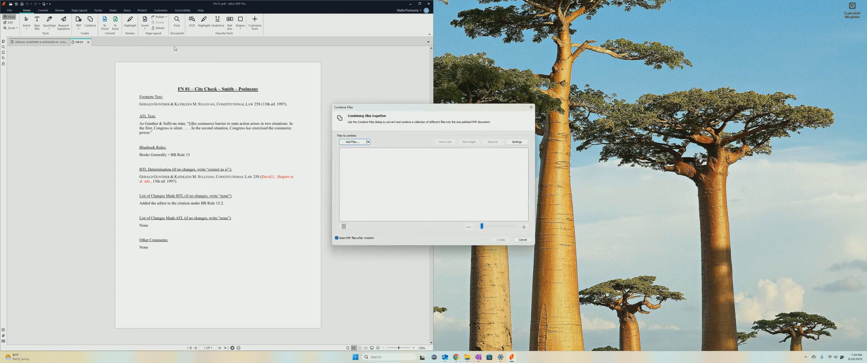
left_click(363, 143)
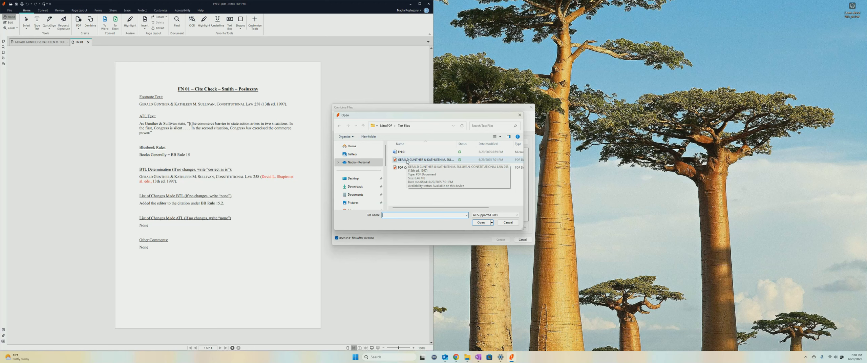
left_click(519, 115)
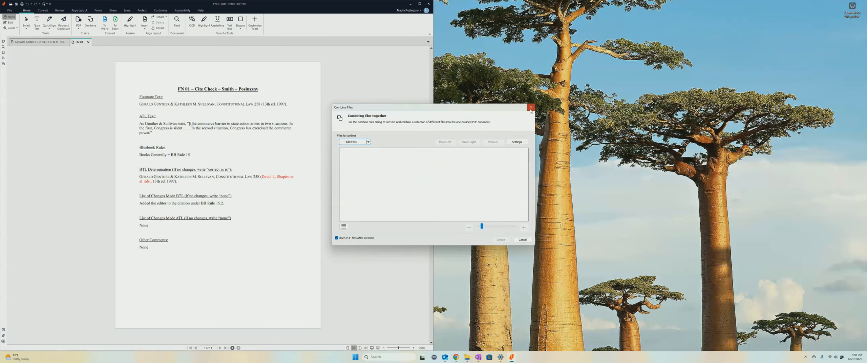
left_click(531, 107)
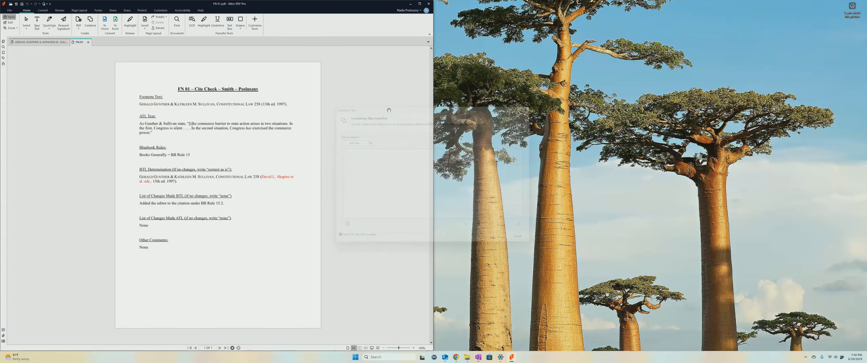
Insert the FN 01 cite check page before page 1 of the casebook PDF, using the page thumbnails.
left_click(3, 41)
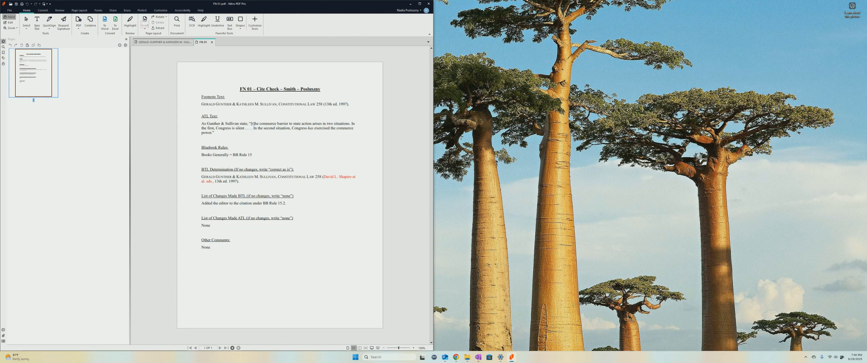
left_click(148, 42)
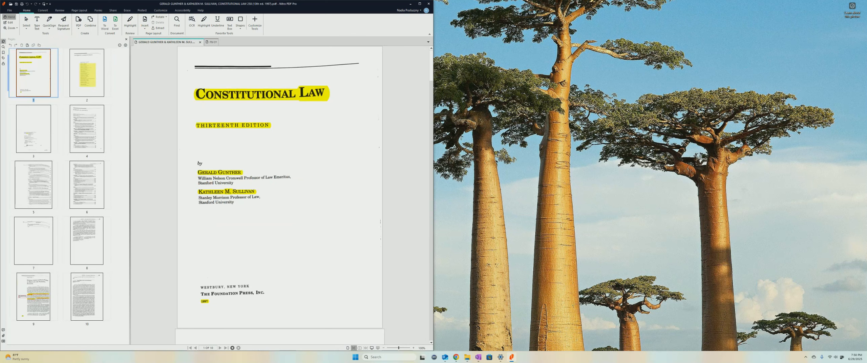
left_click_drag(33, 73, 10, 73)
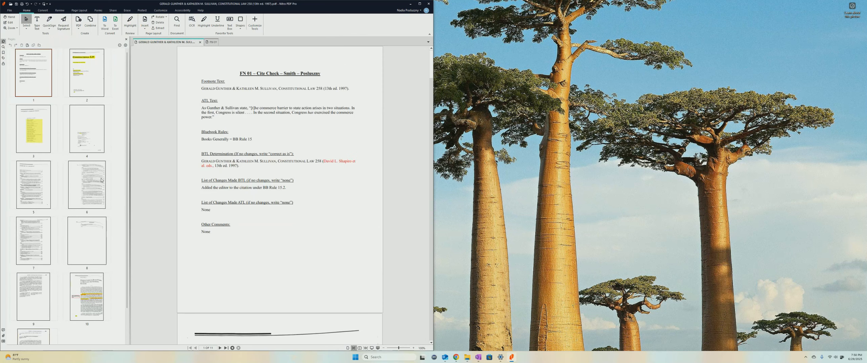
Close the separate FN 01 PDF without saving its changes.
left_click(212, 45)
left_click(213, 42)
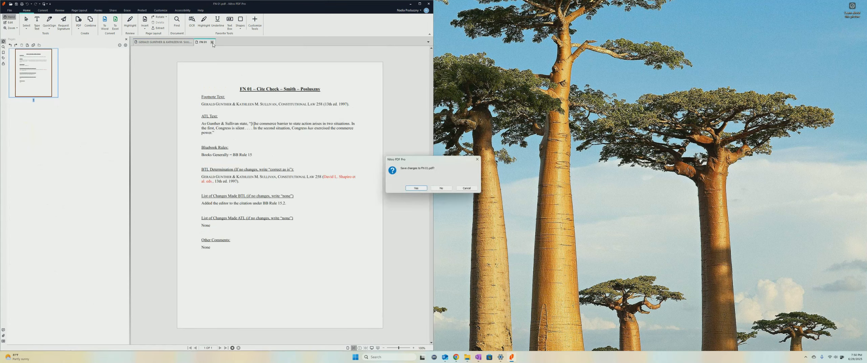
left_click(442, 190)
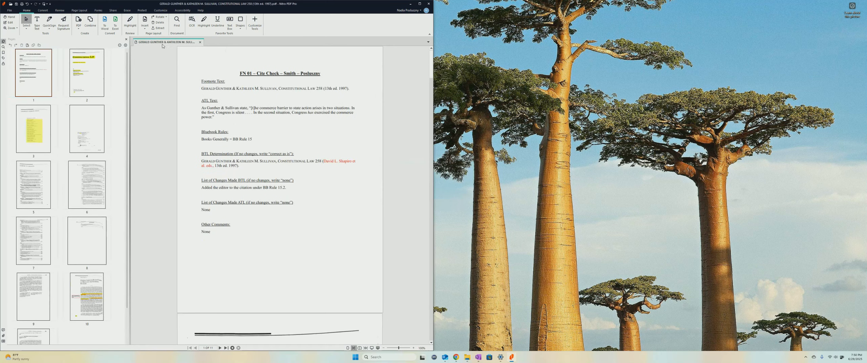
Review the combined PDF from the cite check form and title page to the last page, and return to page 1.
scroll(330, 263, "down", 3)
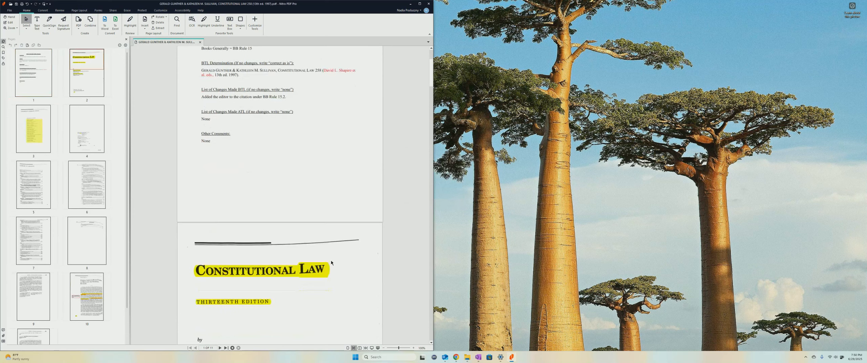
scroll(331, 260, "up", 3)
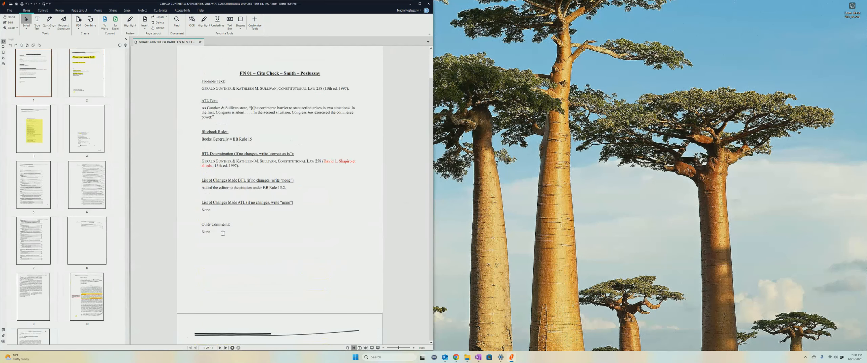
scroll(256, 286, "down", 1)
scroll(256, 284, "down", 8)
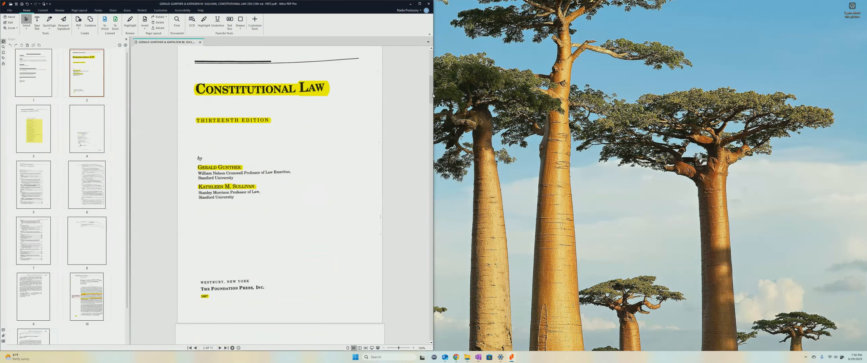
left_click_drag(432, 95, 434, 357)
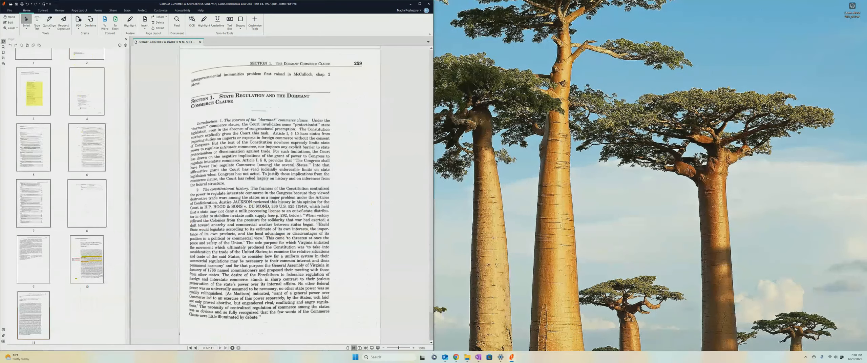
left_click_drag(438, 335, 433, 43)
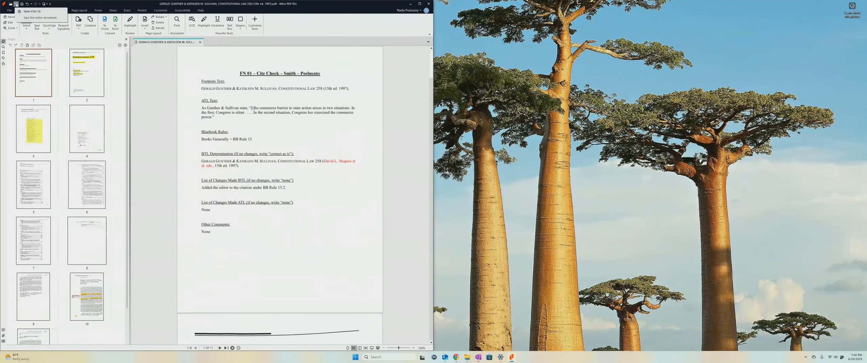
Save the combined PDF and check the files in the Test Files folder.
left_click(16, 4)
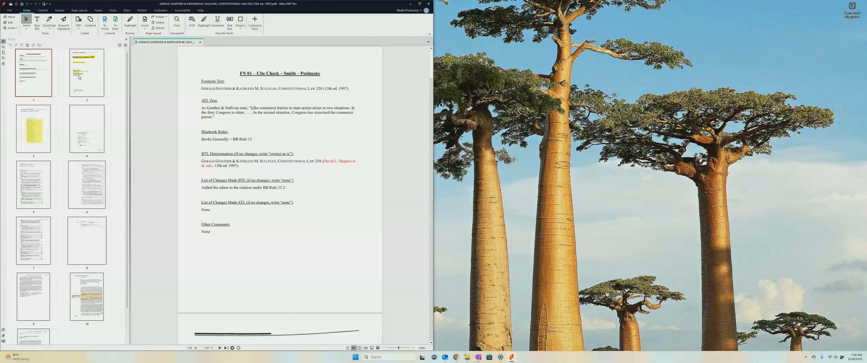
left_click(467, 357)
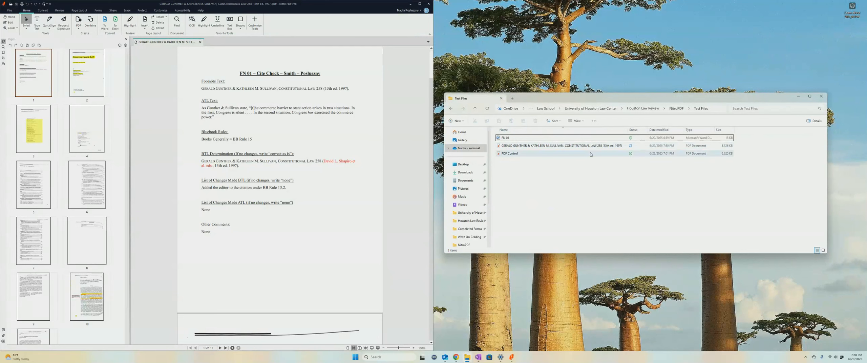
left_click(799, 96)
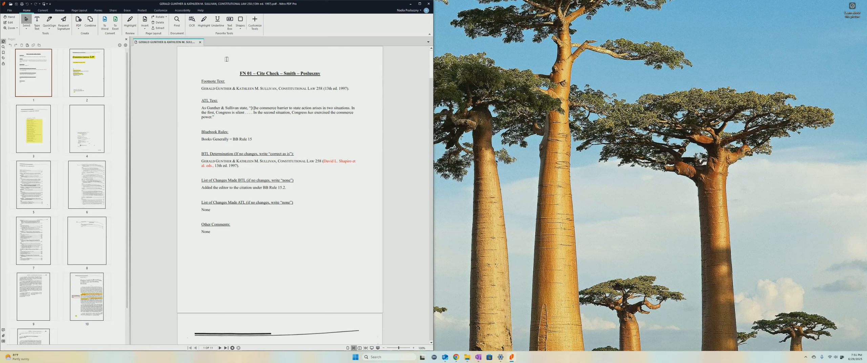
View the list of favorite tools in the tool customization dialog and close it without changes.
left_click(252, 29)
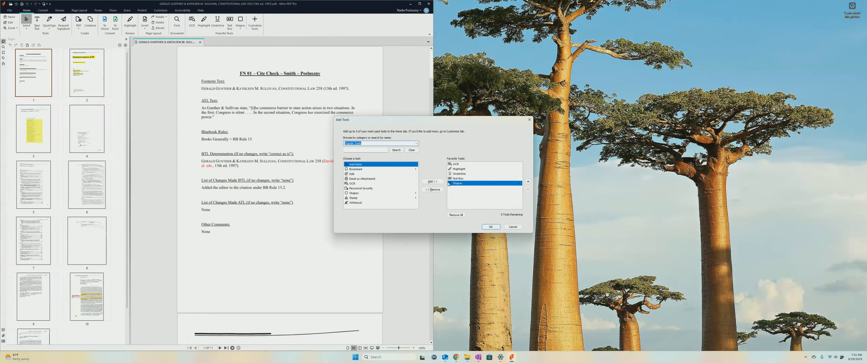
left_click(529, 120)
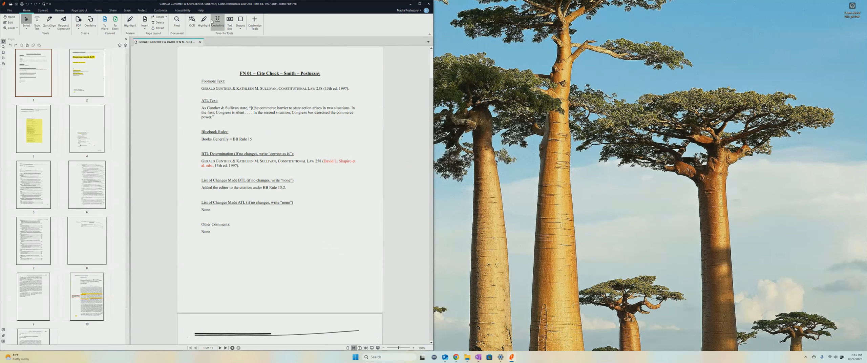